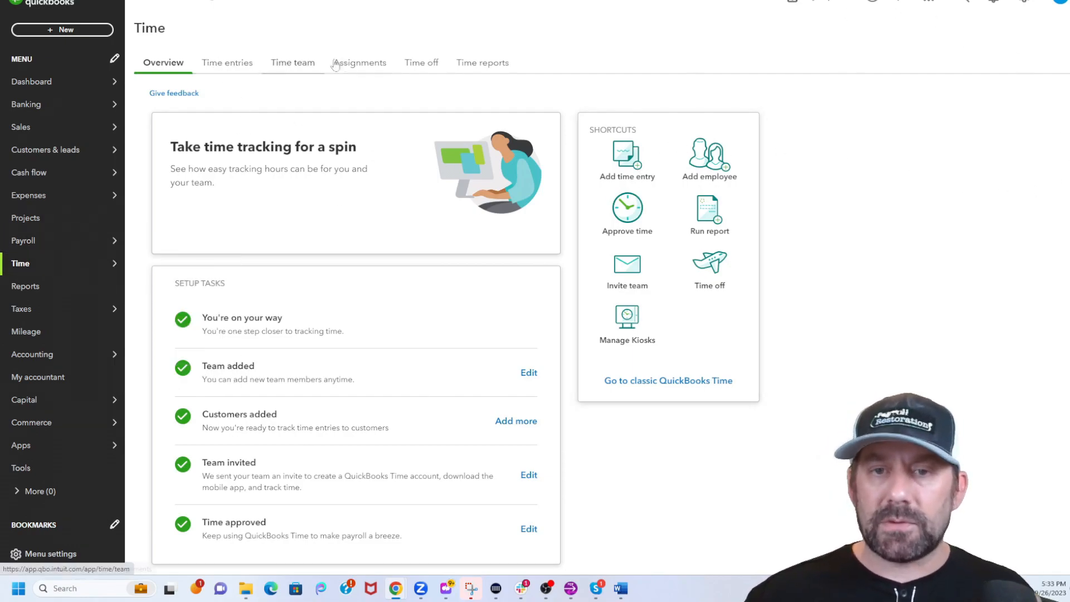
Open the time entries for the previous pay period, Sep 10 – 23, 2023, and view the column options.
left_click(228, 65)
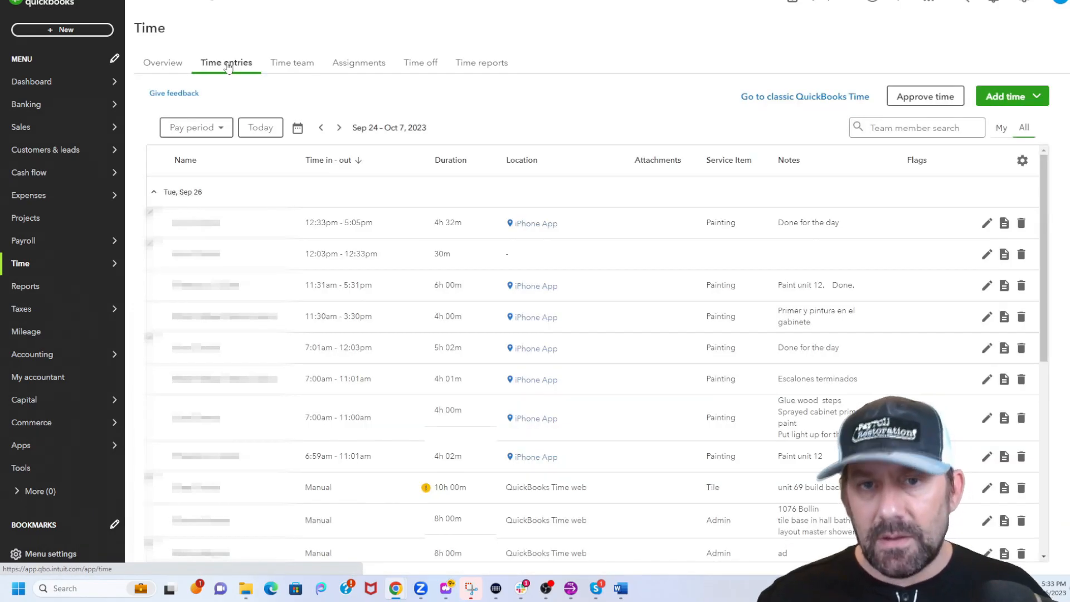
left_click(223, 128)
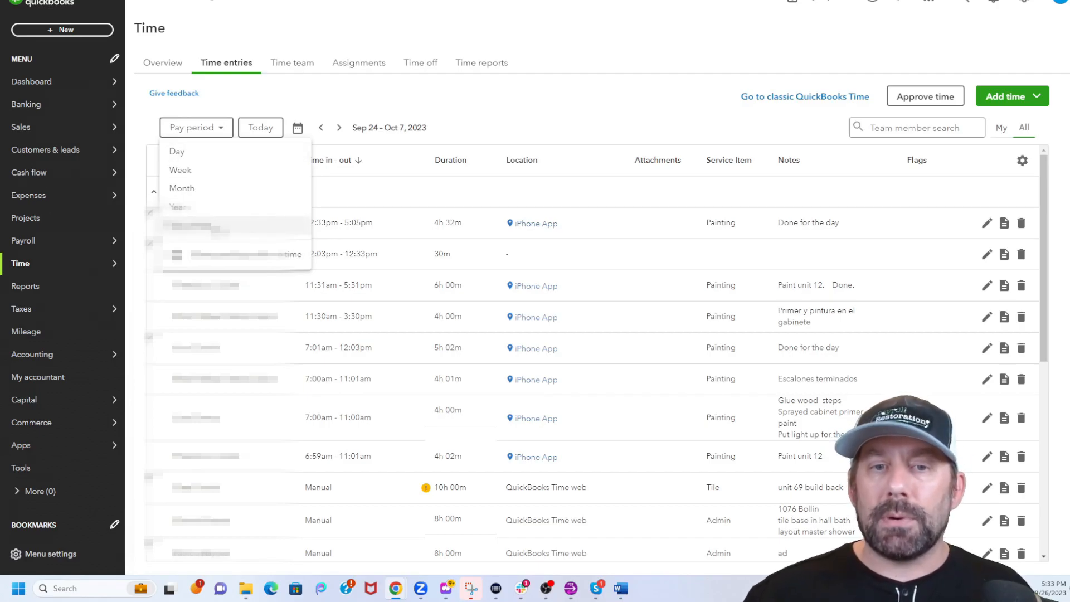
left_click(319, 128)
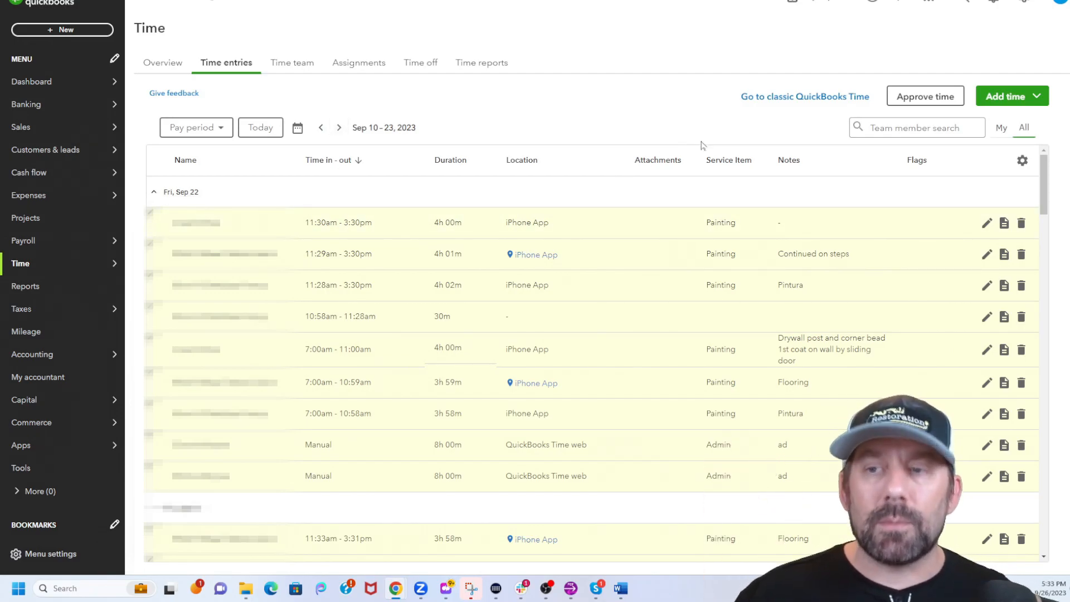
left_click(1024, 163)
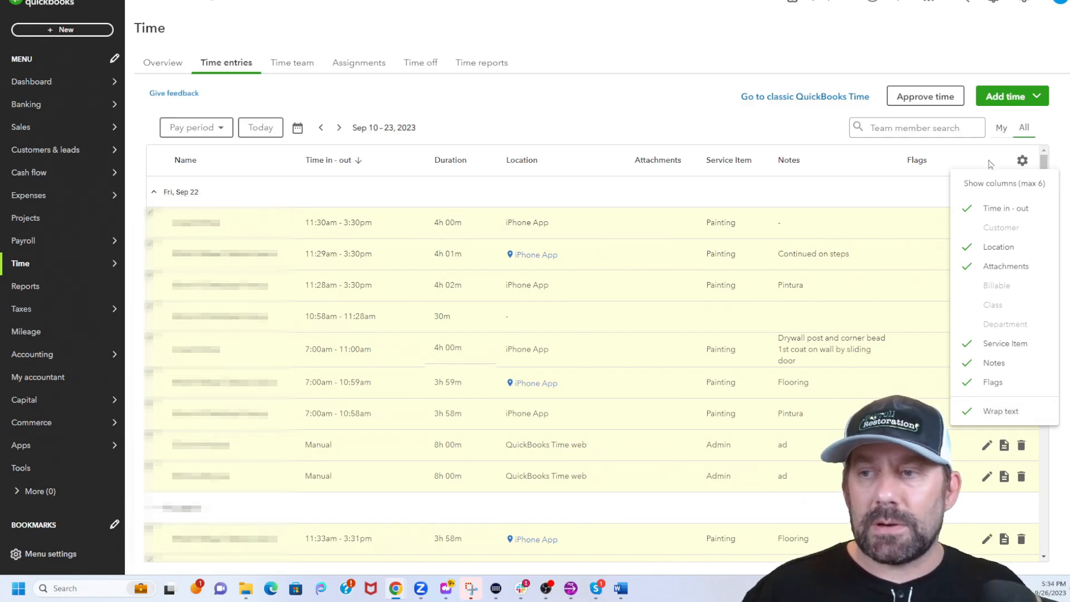
left_click(1024, 162)
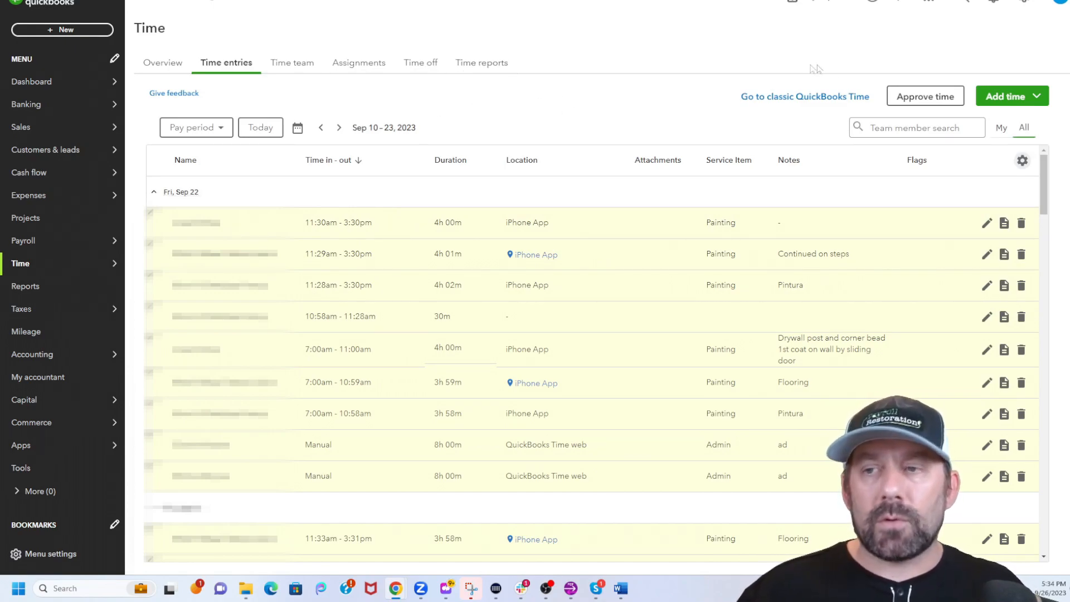
Open time approval and set its date range to the pay period 9/10/2023 – 9/23/2023.
left_click(913, 98)
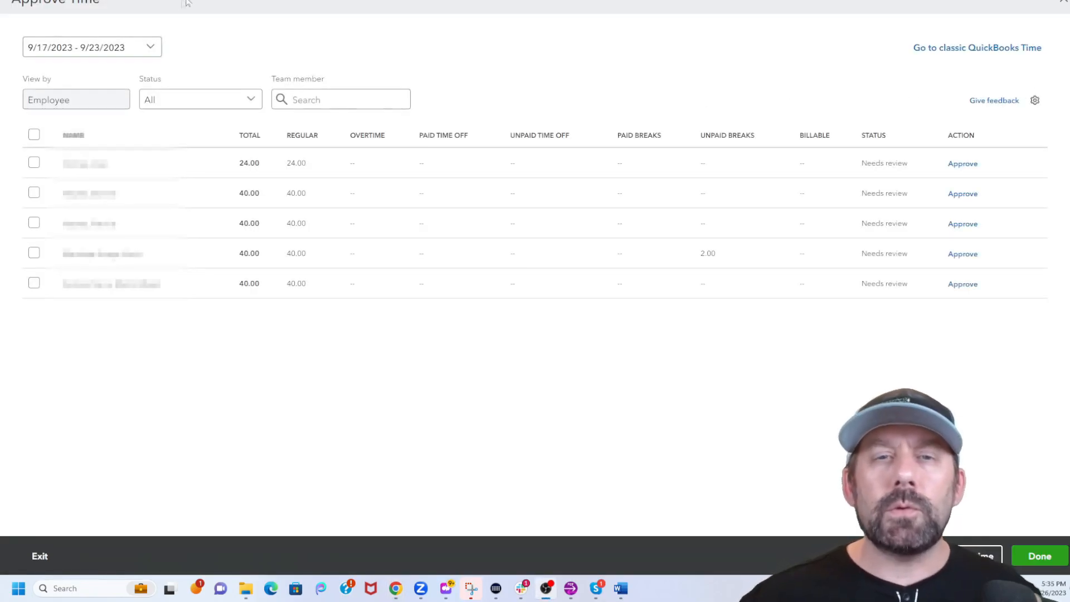
left_click(150, 50)
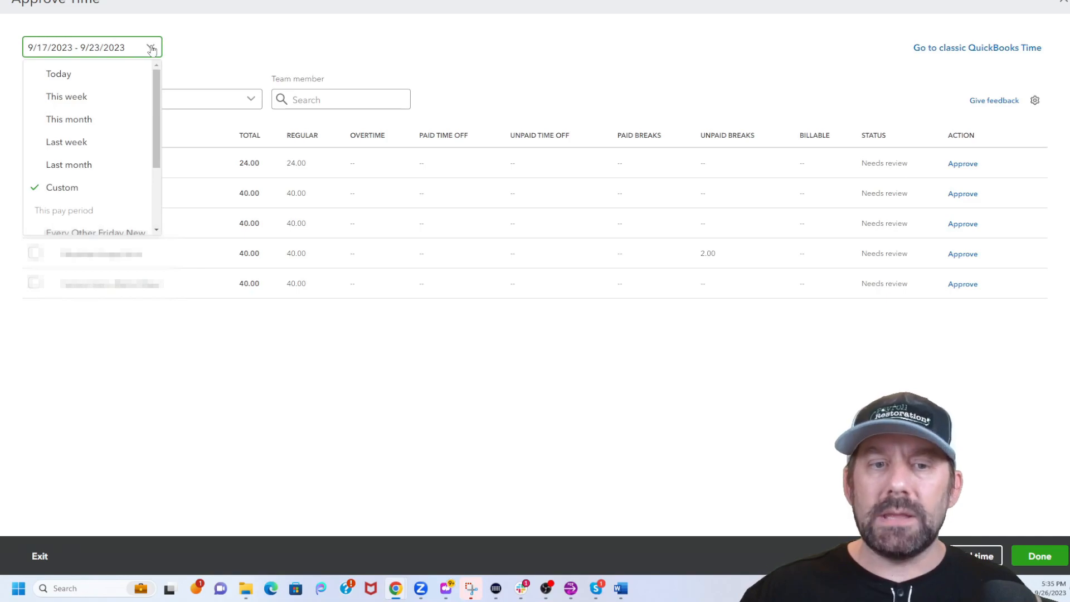
scroll(89, 112, "down", 1)
left_click(91, 178)
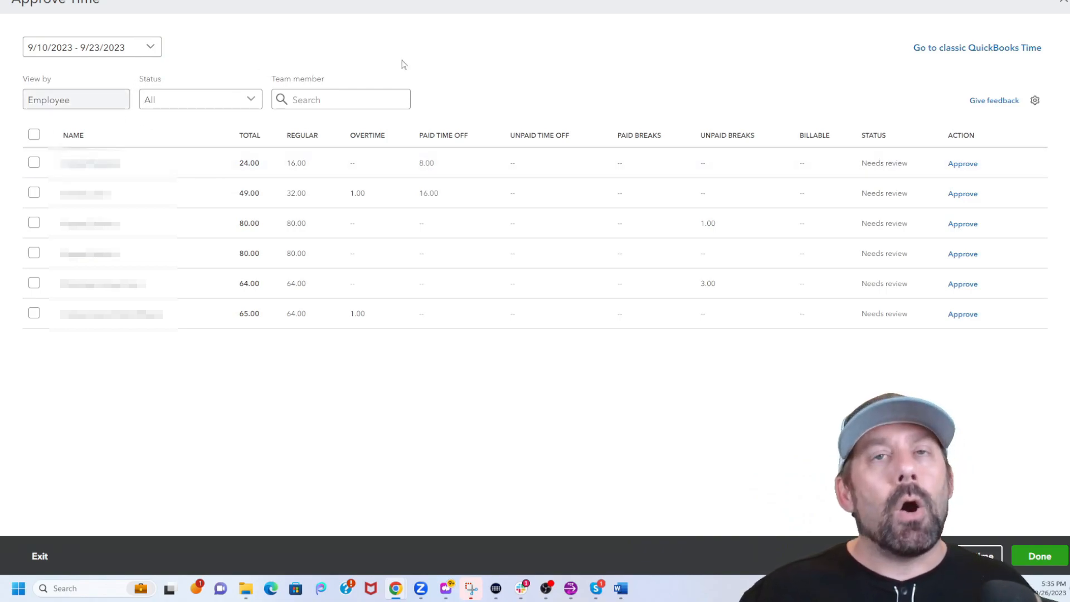
mouse_move(896, 173)
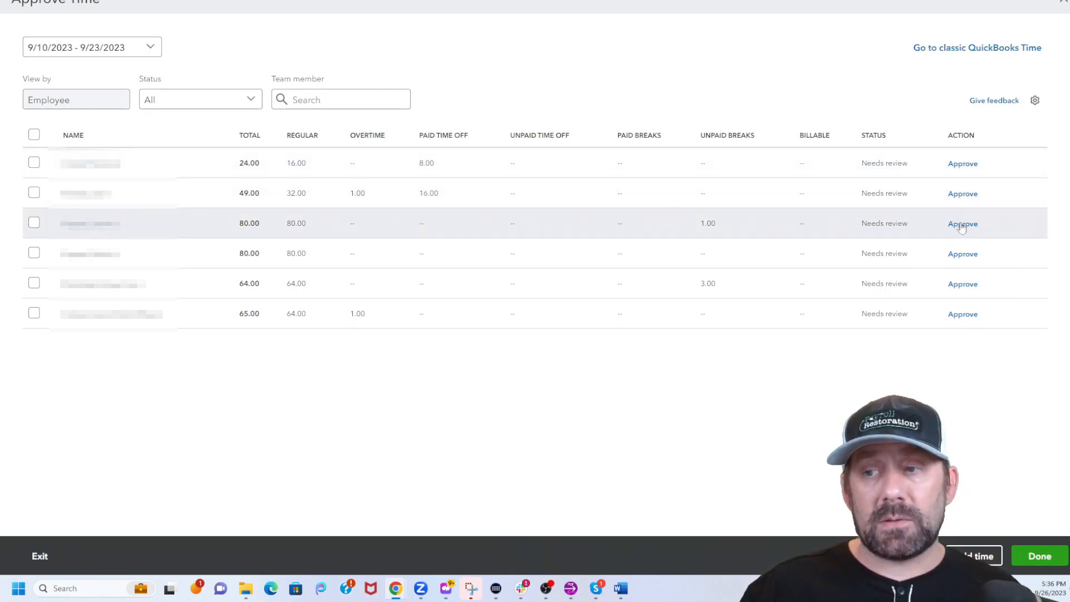
left_click(34, 134)
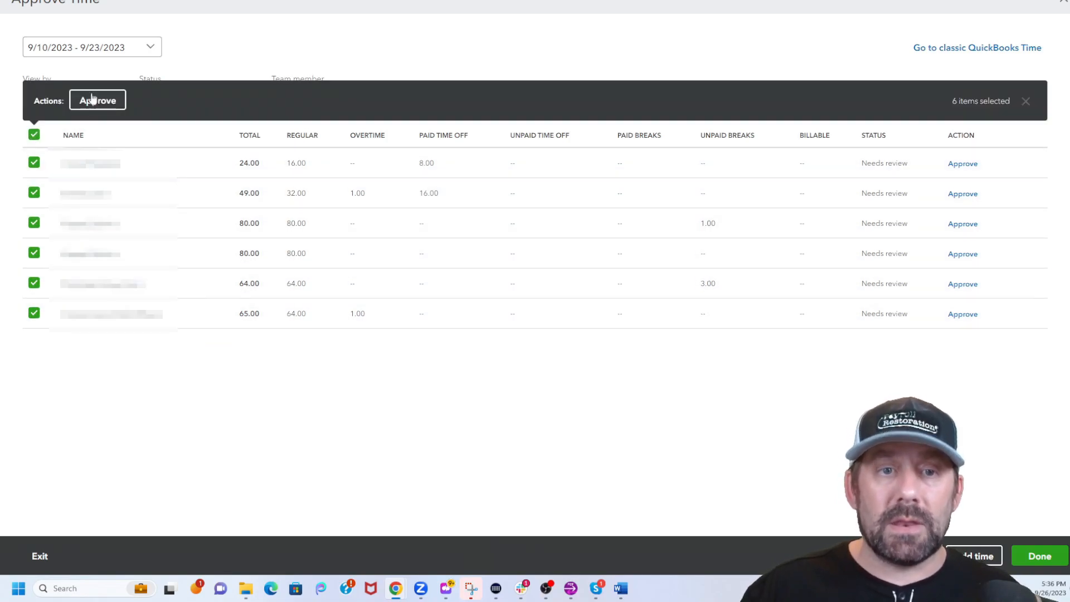
left_click(34, 134)
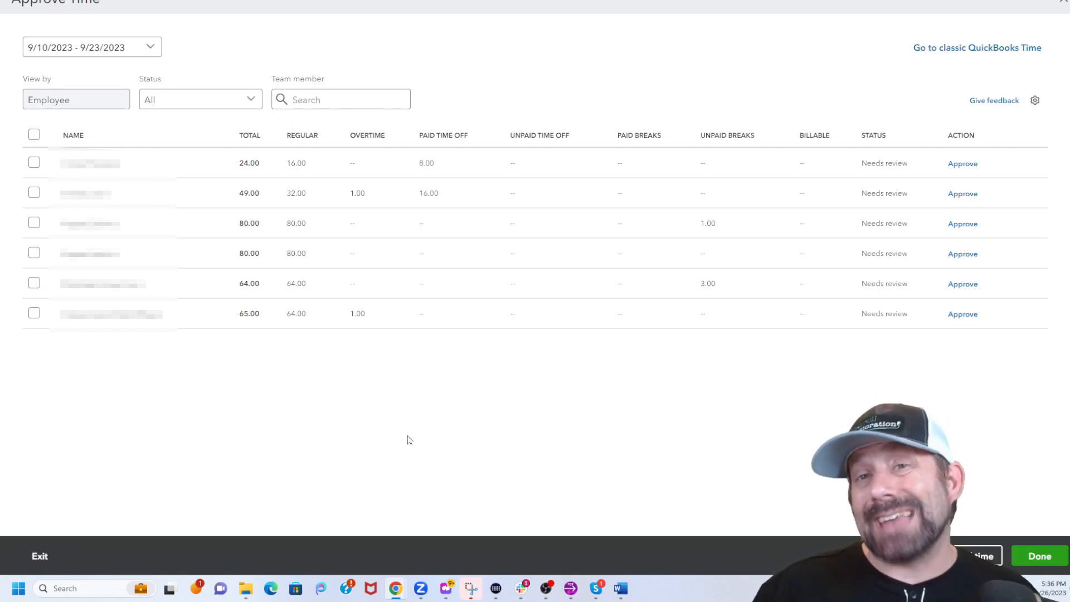
left_click(980, 557)
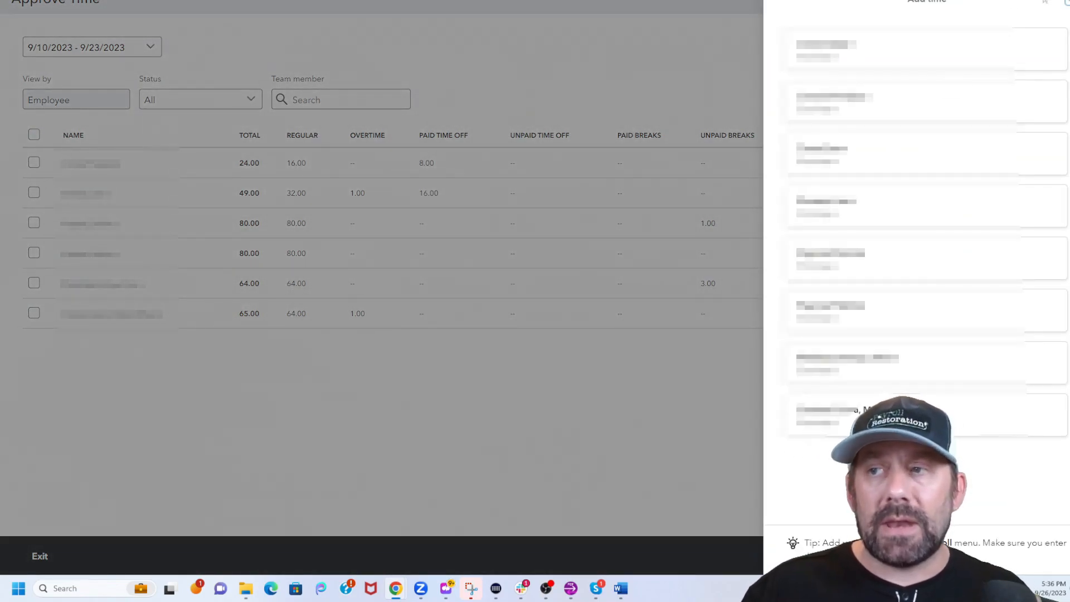
left_click(1068, 2)
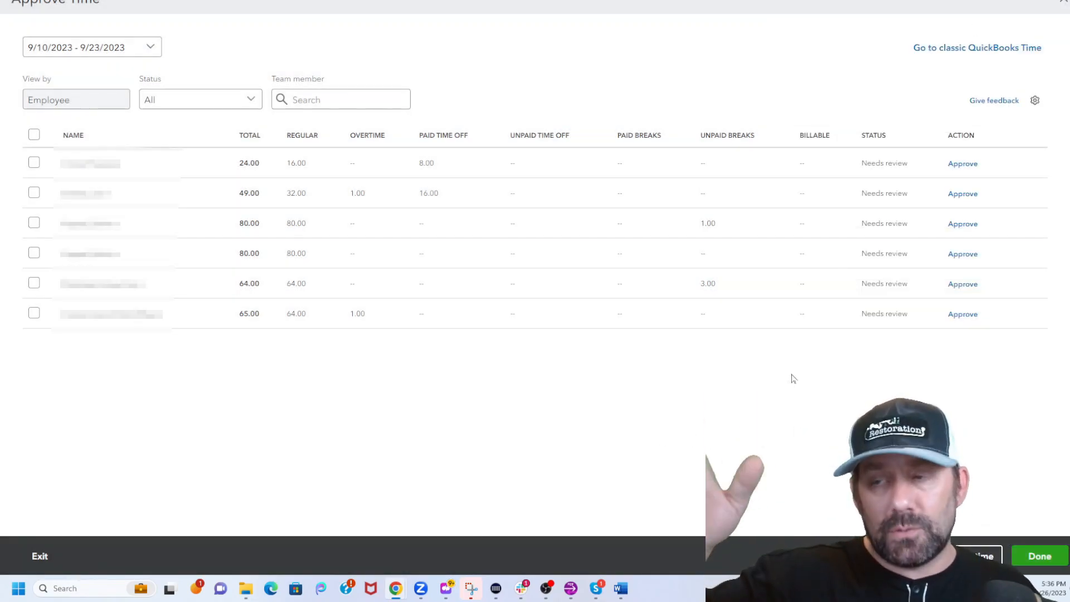
left_click(1035, 100)
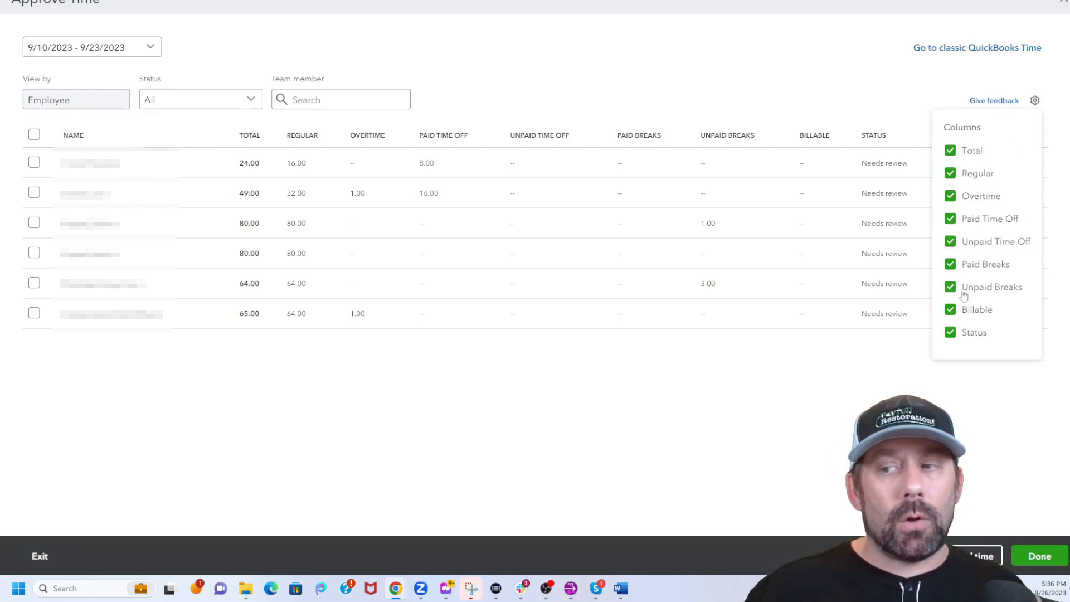
left_click(1035, 100)
Select all employees and approve and lock their time through 09/23/2023.
left_click(34, 135)
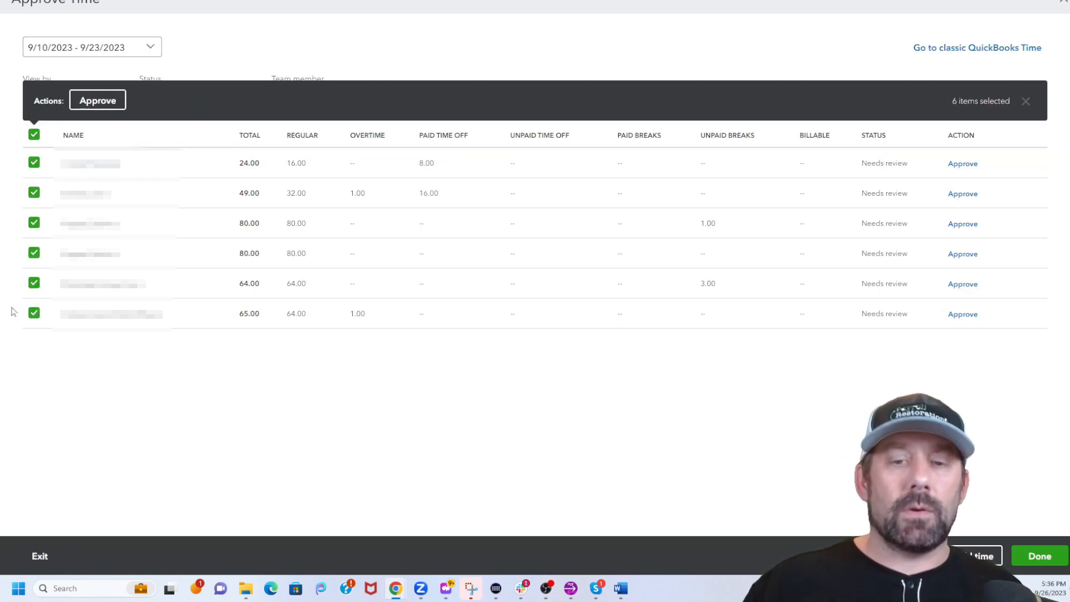
left_click(102, 106)
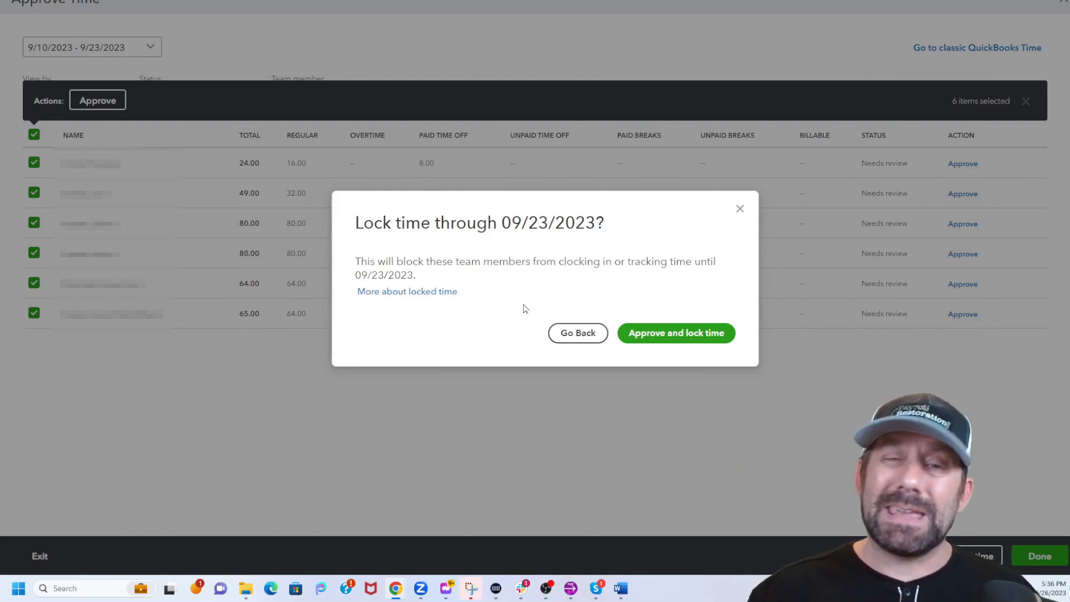
left_click(652, 334)
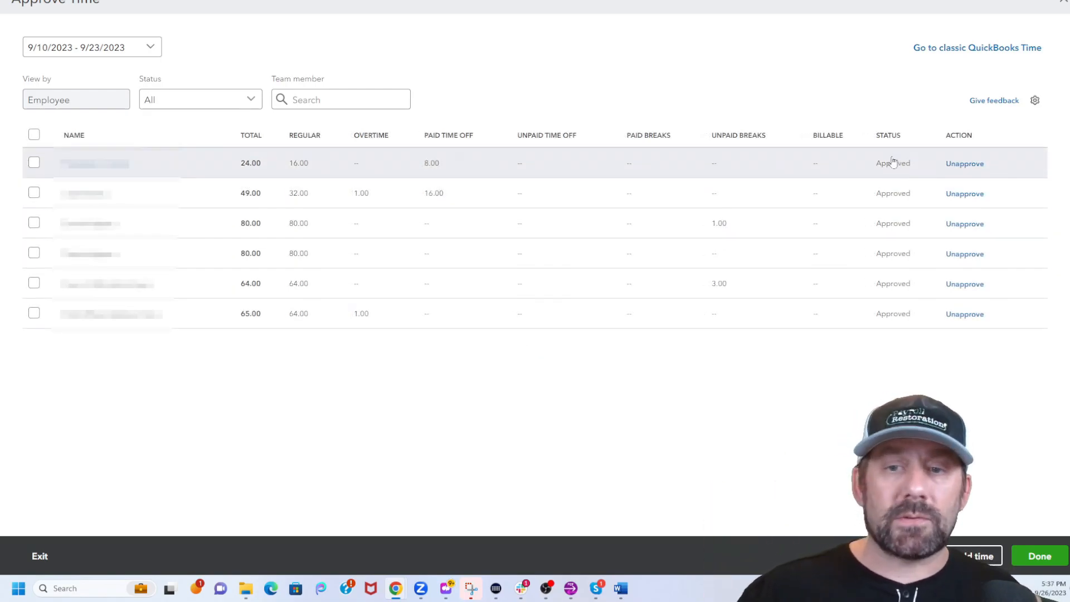
Close time approval and start running payroll from the Payroll overview.
left_click(1040, 557)
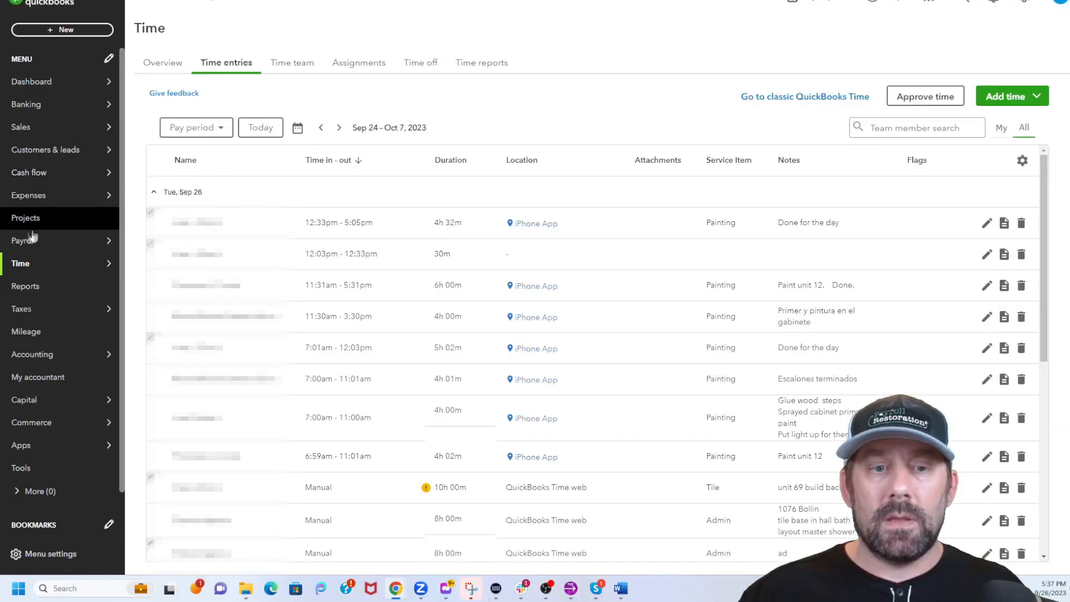
mouse_move(26, 244)
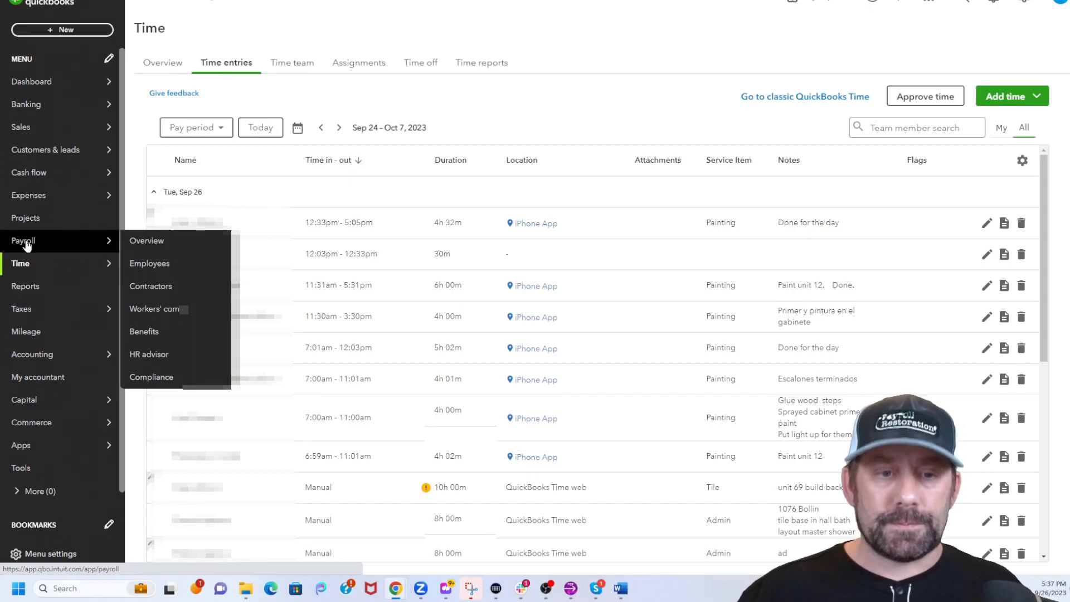
left_click(27, 245)
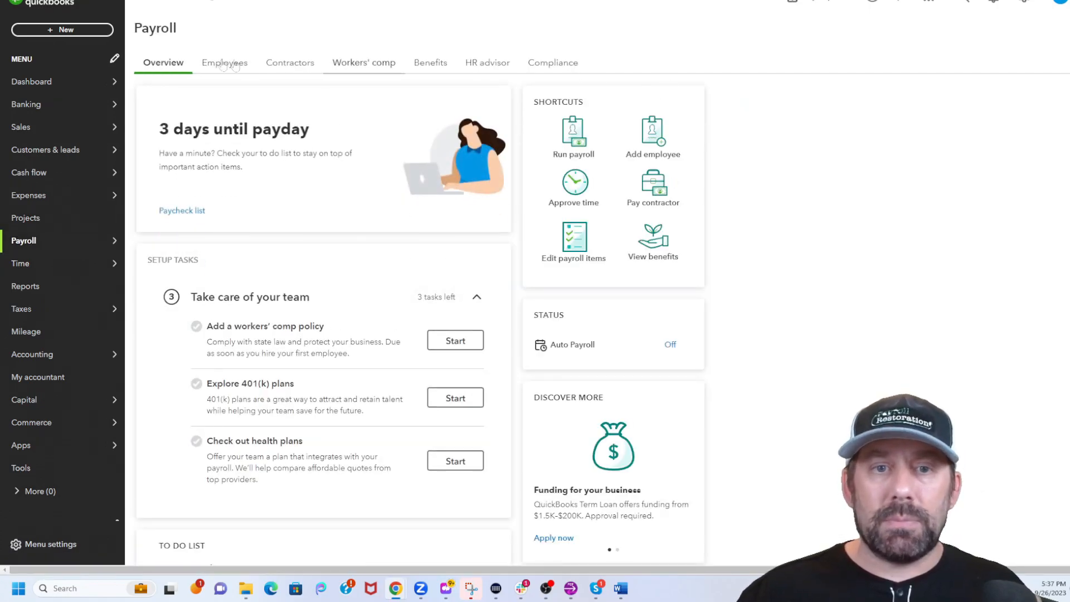
left_click(577, 135)
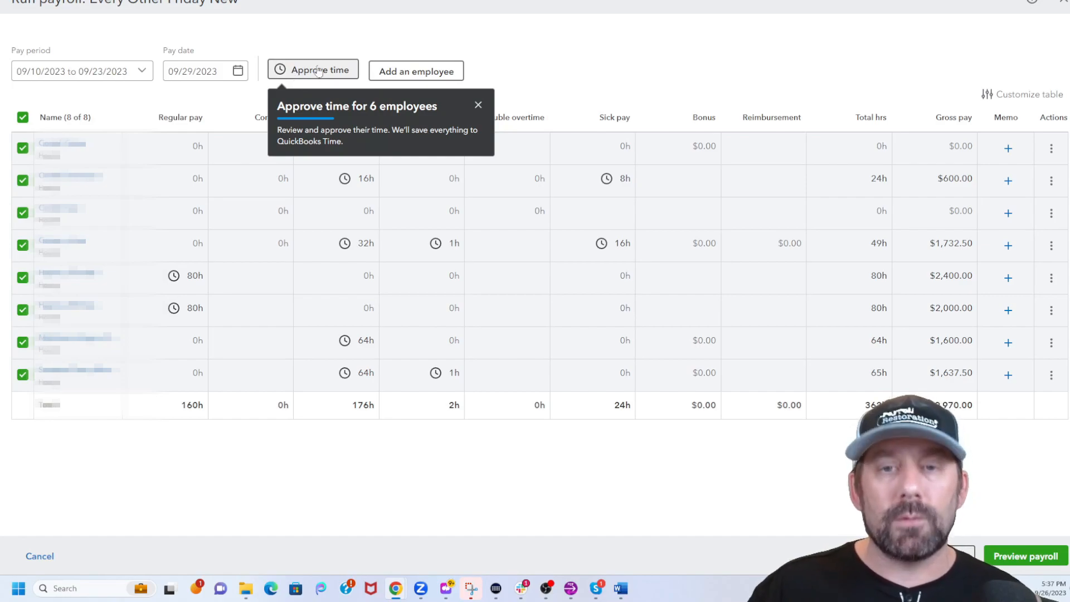
Review the payroll table's hour entries, column options and paycheck actions.
left_click(478, 105)
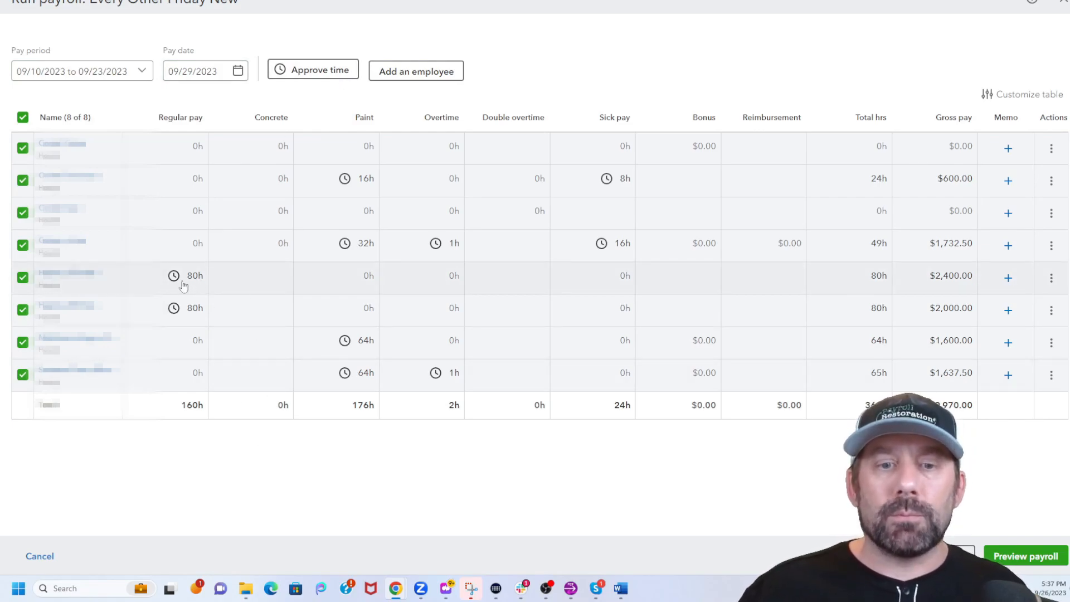
mouse_move(173, 283)
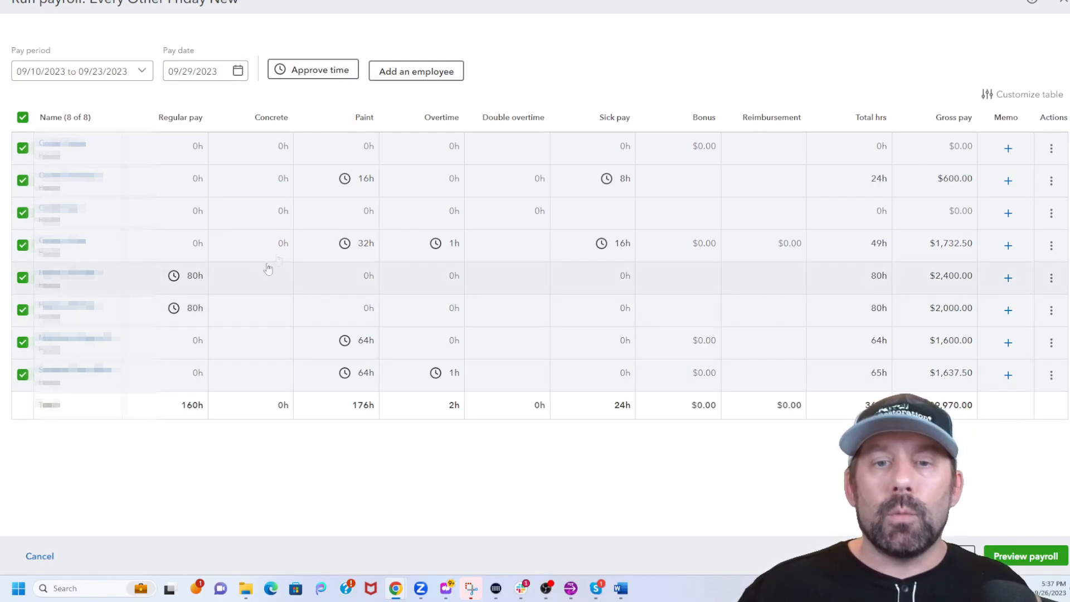
mouse_move(347, 251)
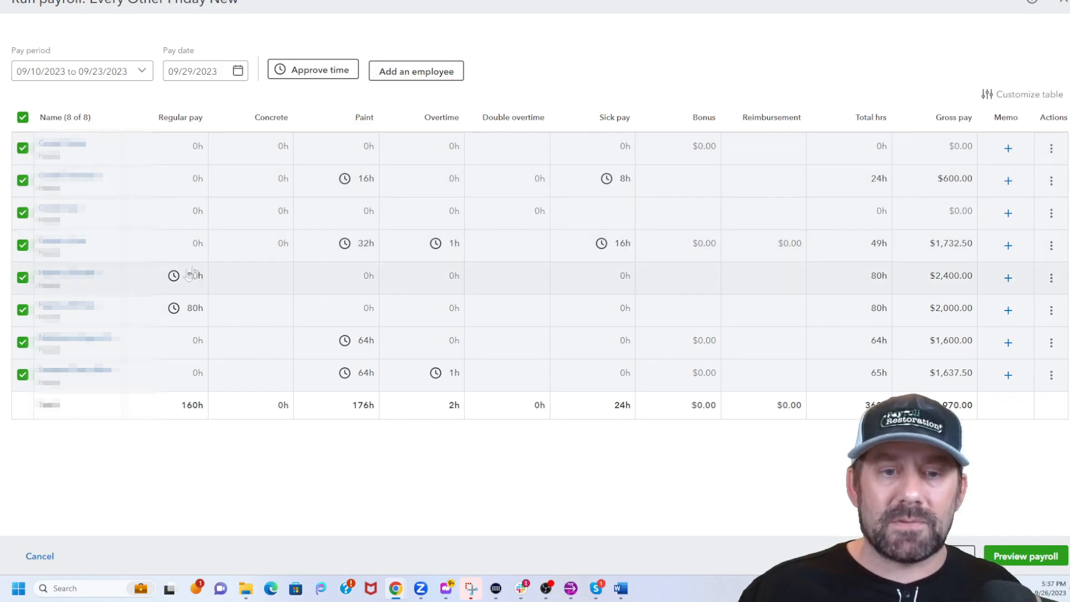
left_click(1031, 96)
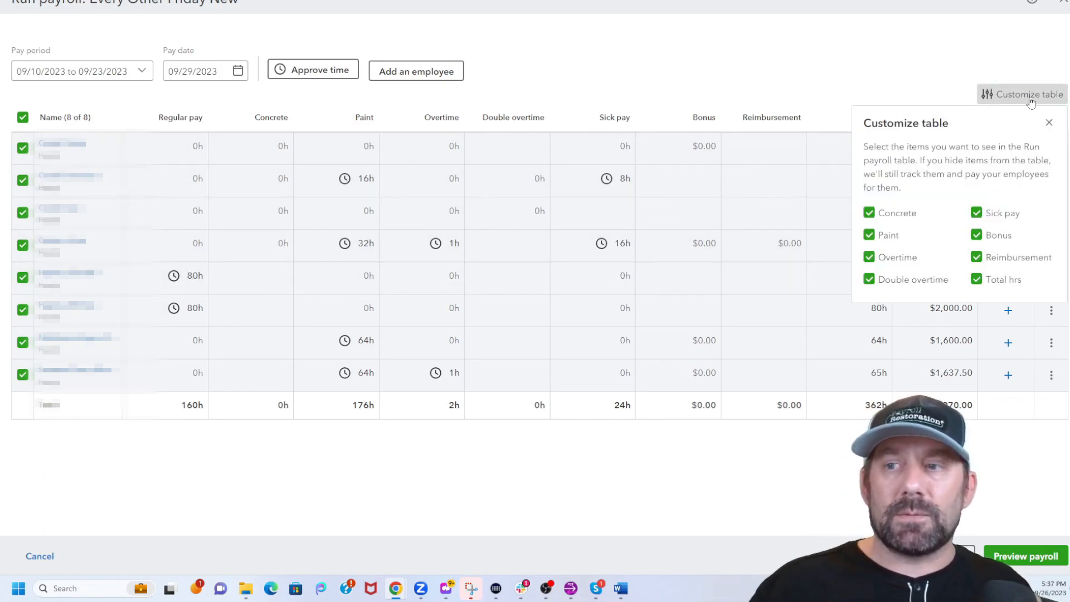
left_click(1030, 96)
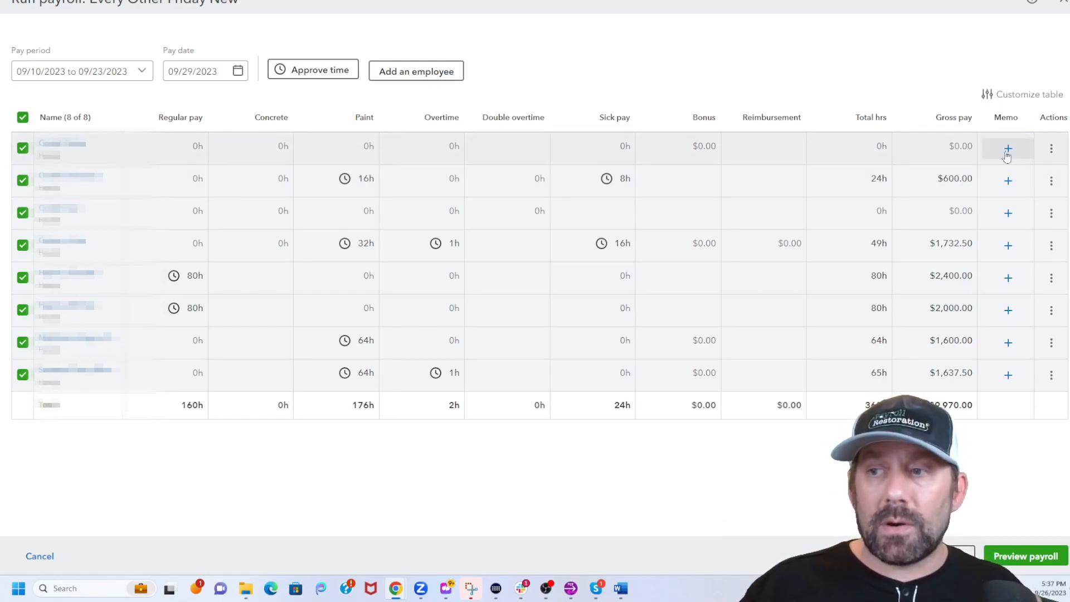
left_click(1048, 149)
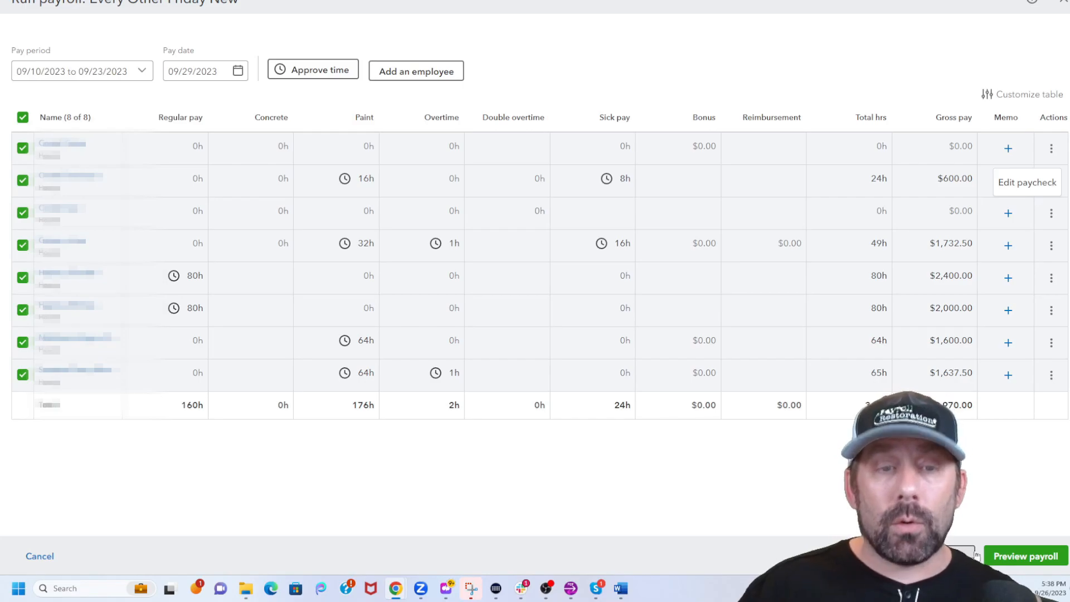
Exclude the two employees without hours from the payroll run and preview the payroll.
left_click(1014, 559)
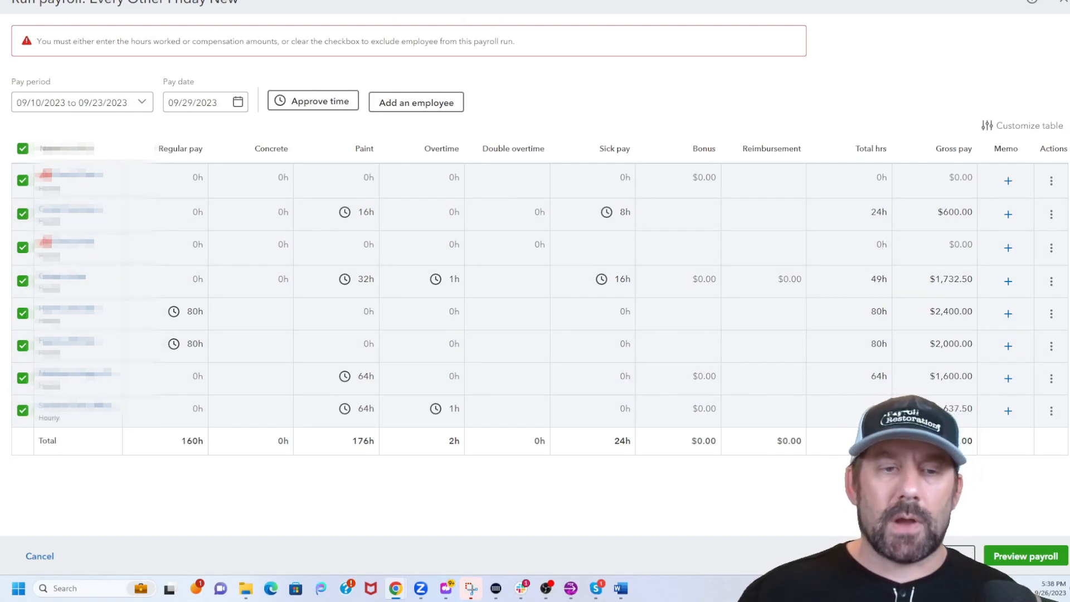
left_click(22, 179)
left_click(23, 245)
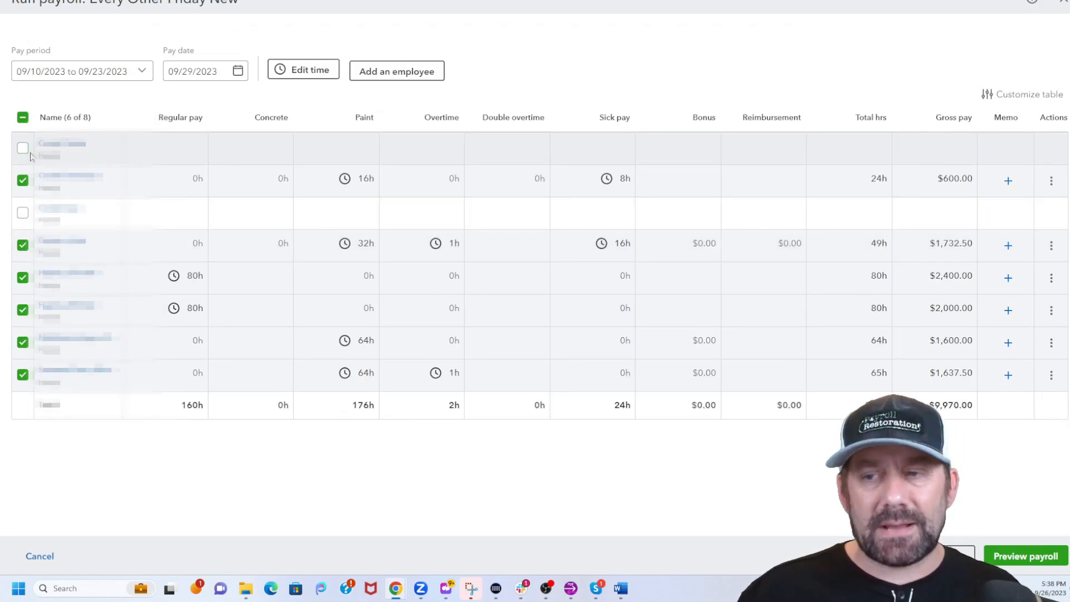
left_click(1018, 557)
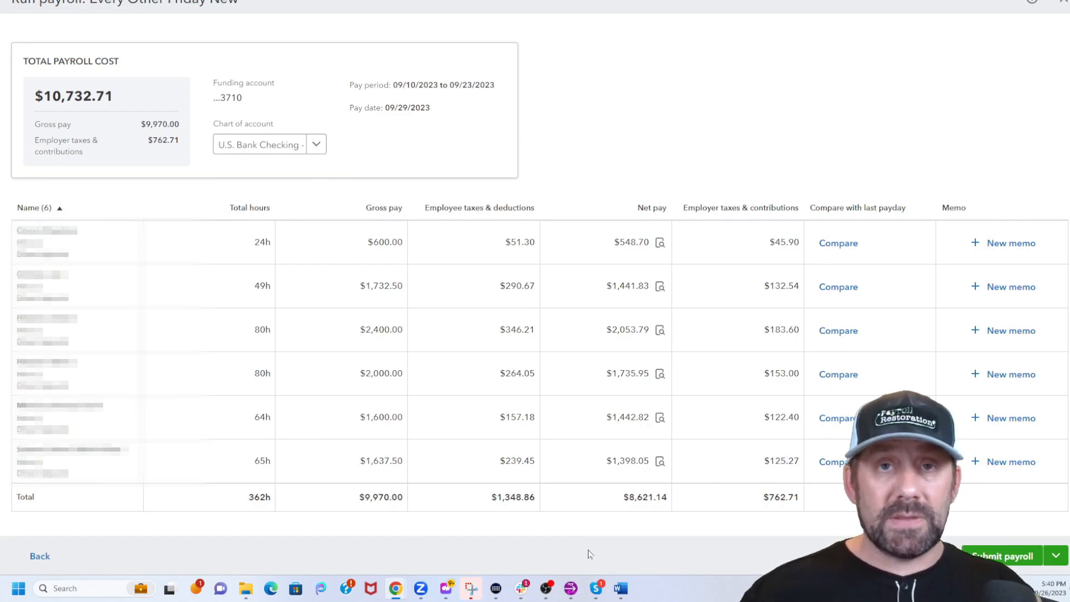
Submit the payroll for the 09/10/2023 to 09/23/2023 pay period.
left_click(1057, 556)
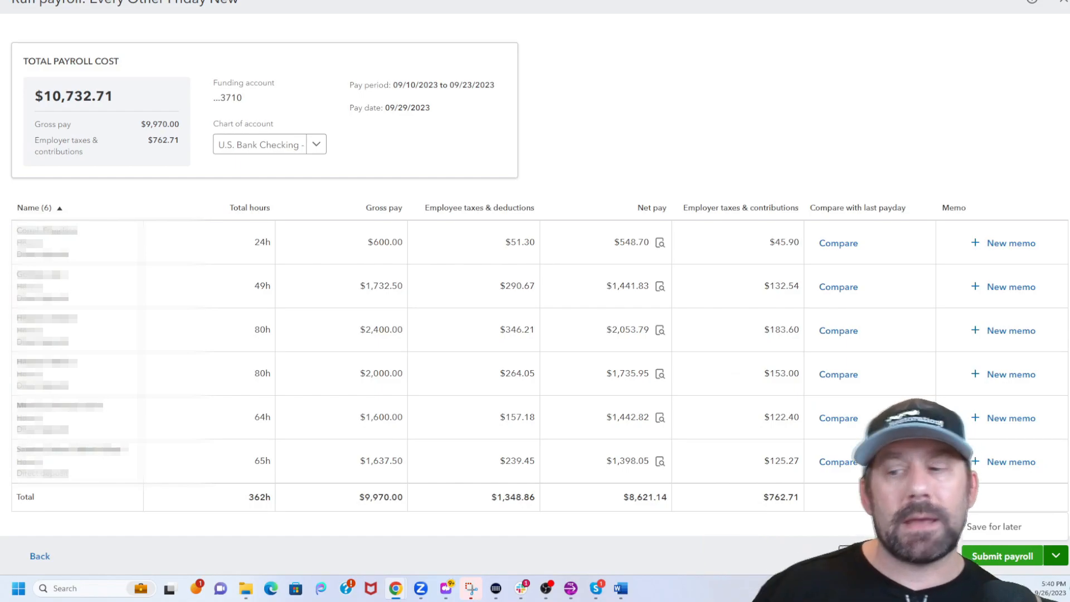
left_click(779, 558)
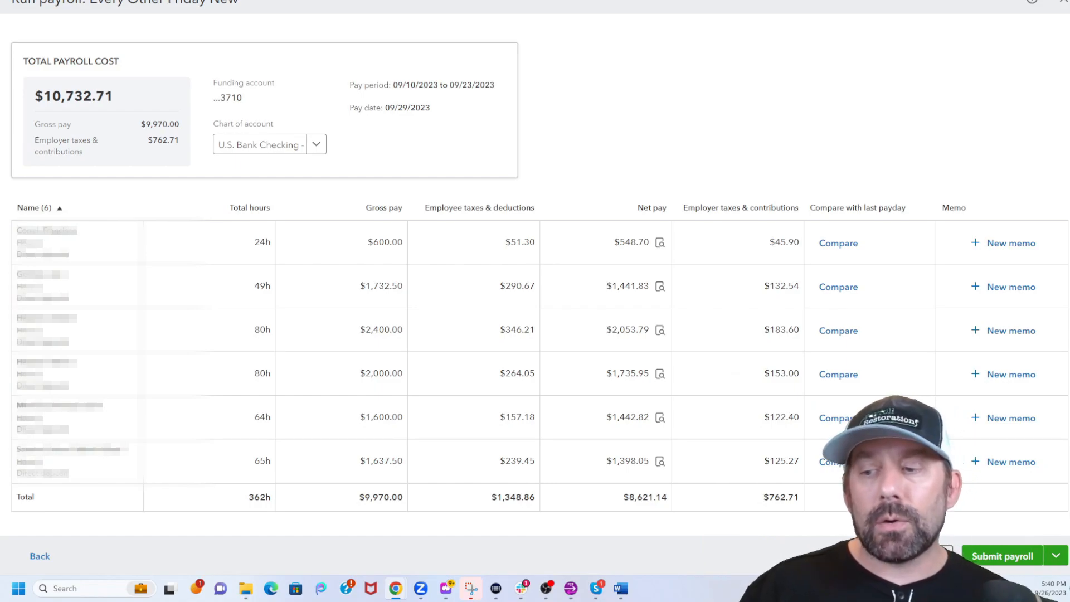
left_click(990, 558)
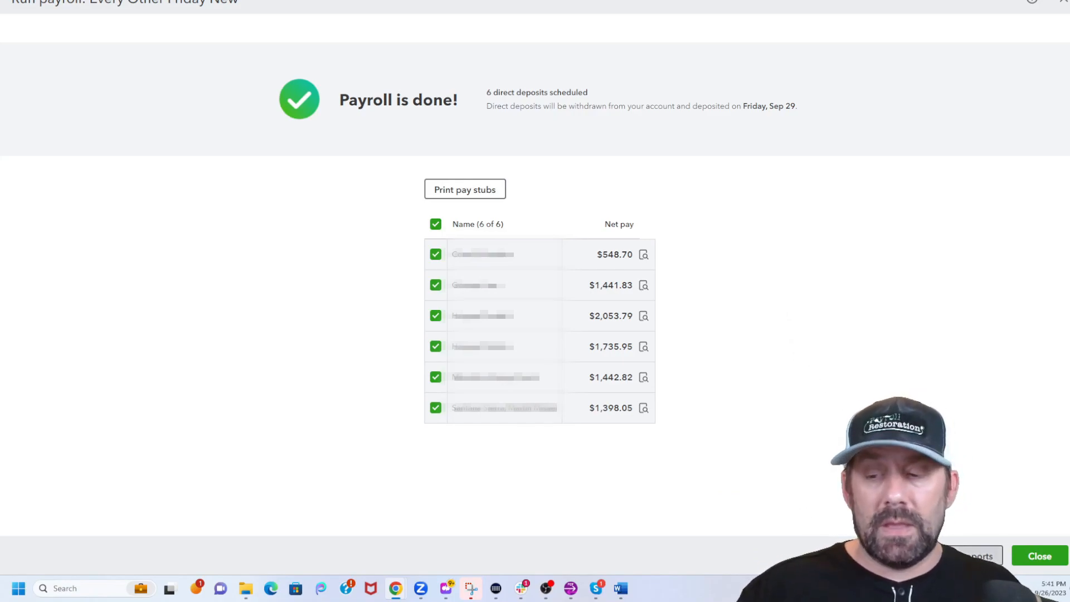
Export the selected payroll reports to Excel.
left_click(956, 556)
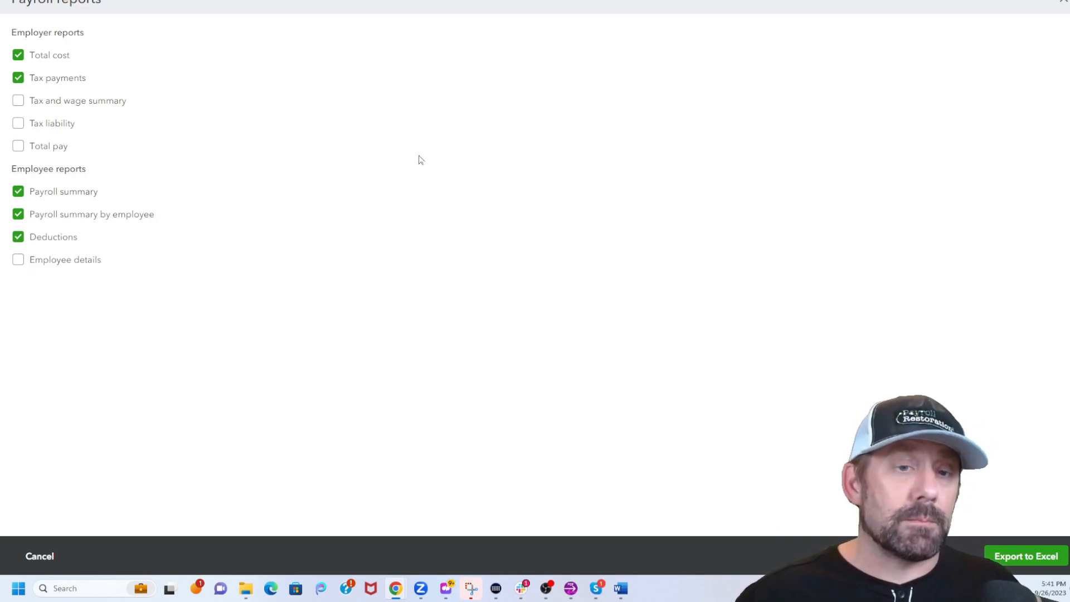
left_click(1003, 559)
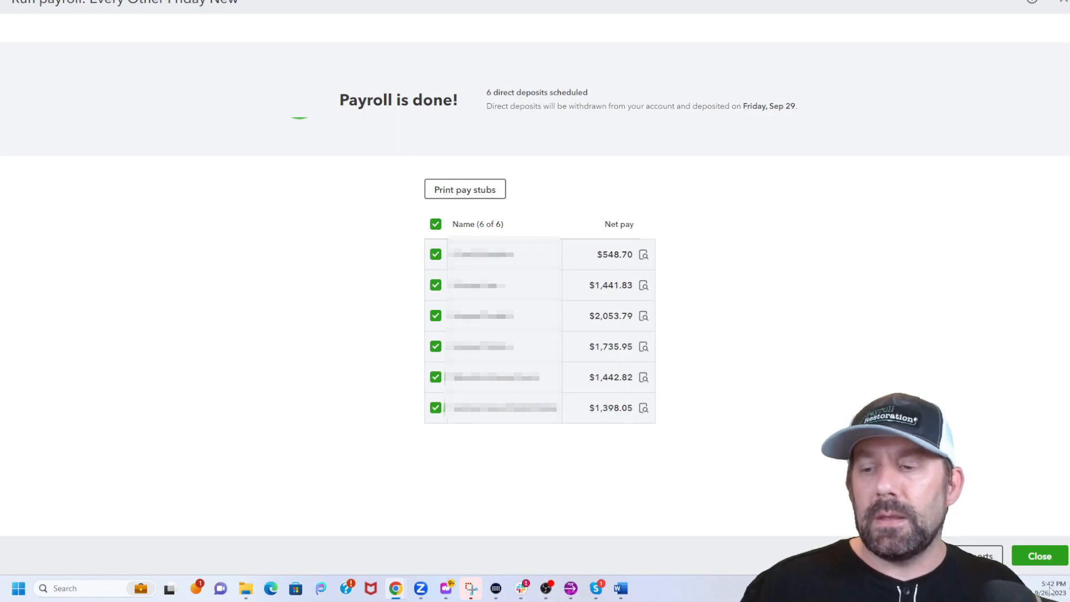
Close the finished payroll and go to the Payroll Tax Center, dismissing the tour pop-up.
left_click(1035, 559)
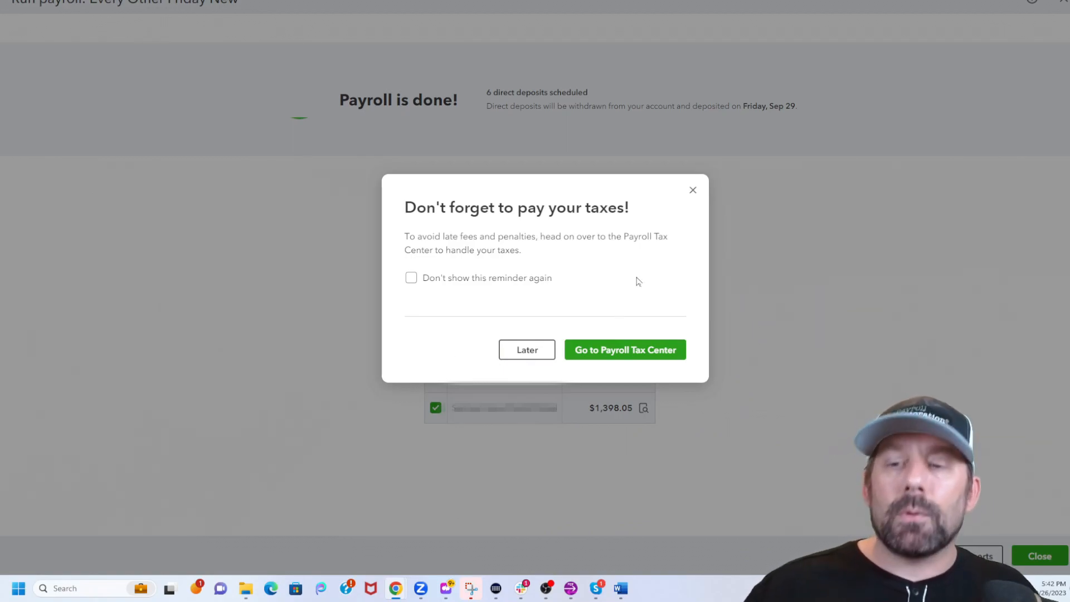
left_click(641, 351)
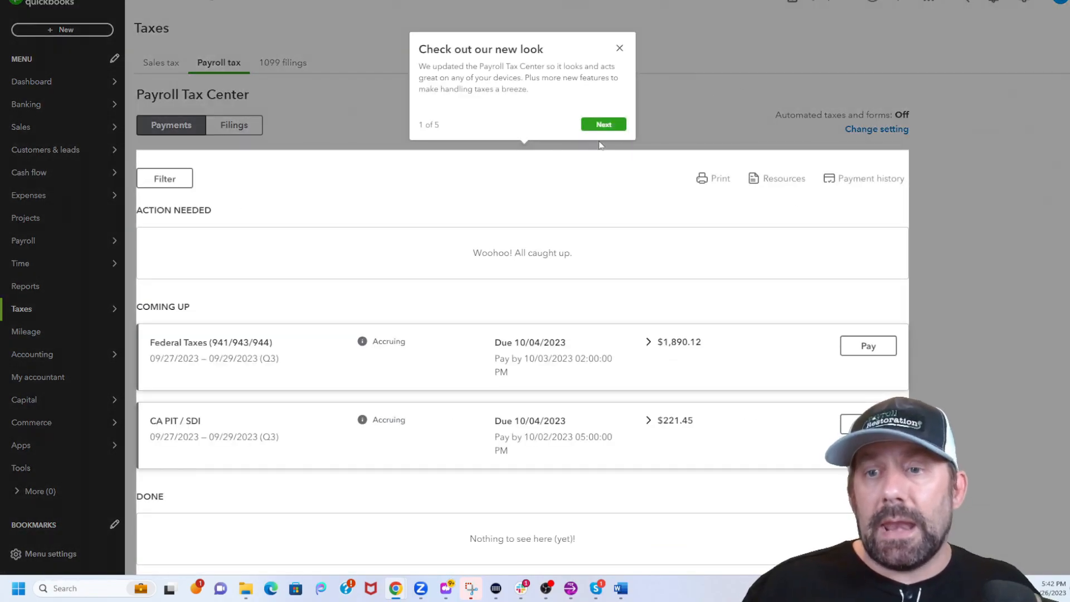
left_click(620, 49)
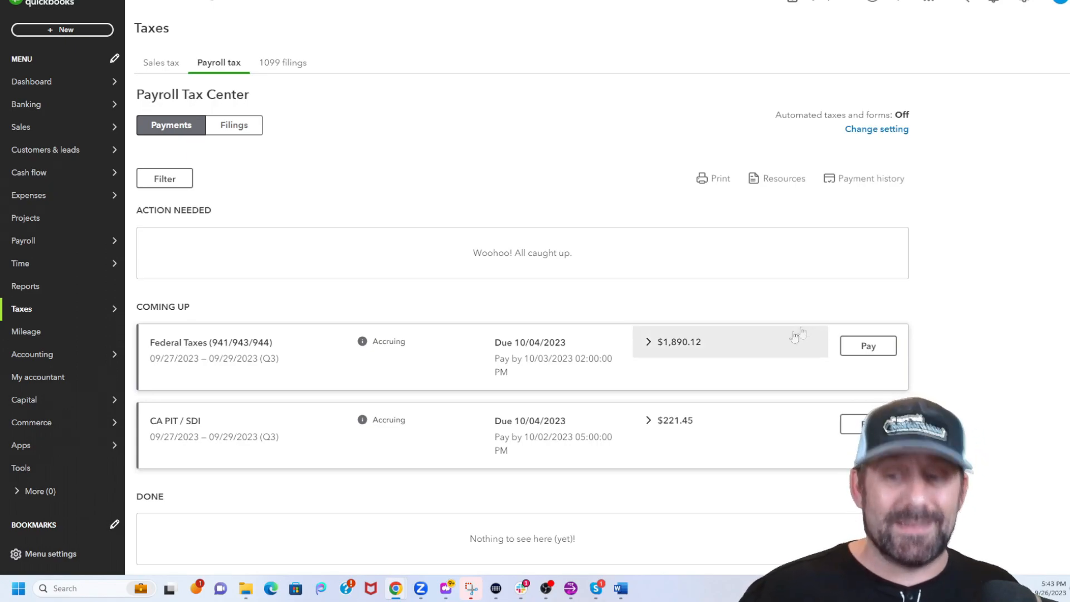
Start paying the Federal Taxes (941/943/944), then decline to pay early.
left_click(871, 347)
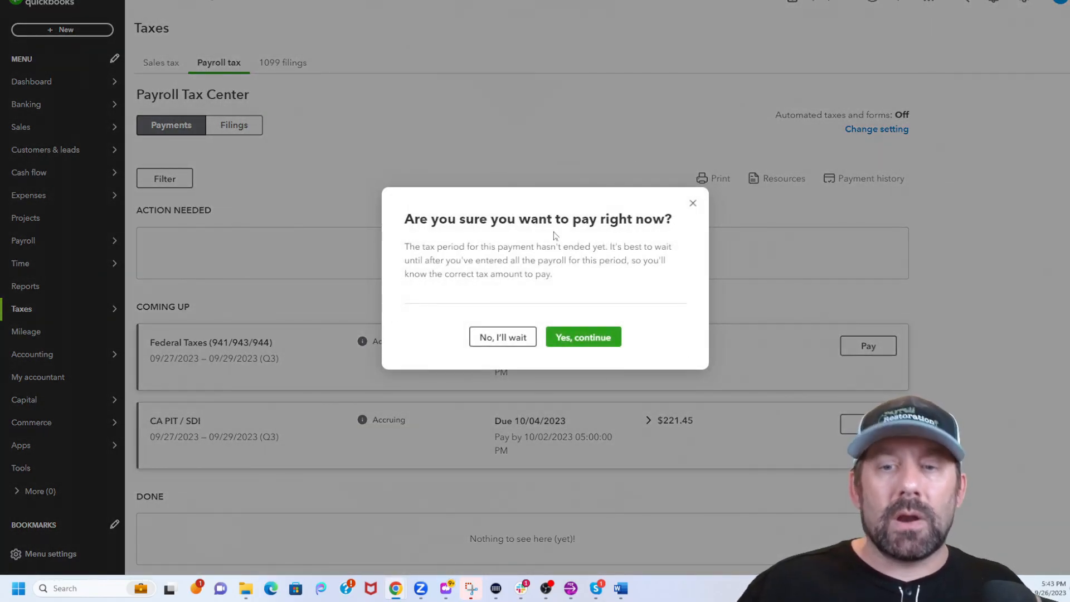
left_click(492, 341)
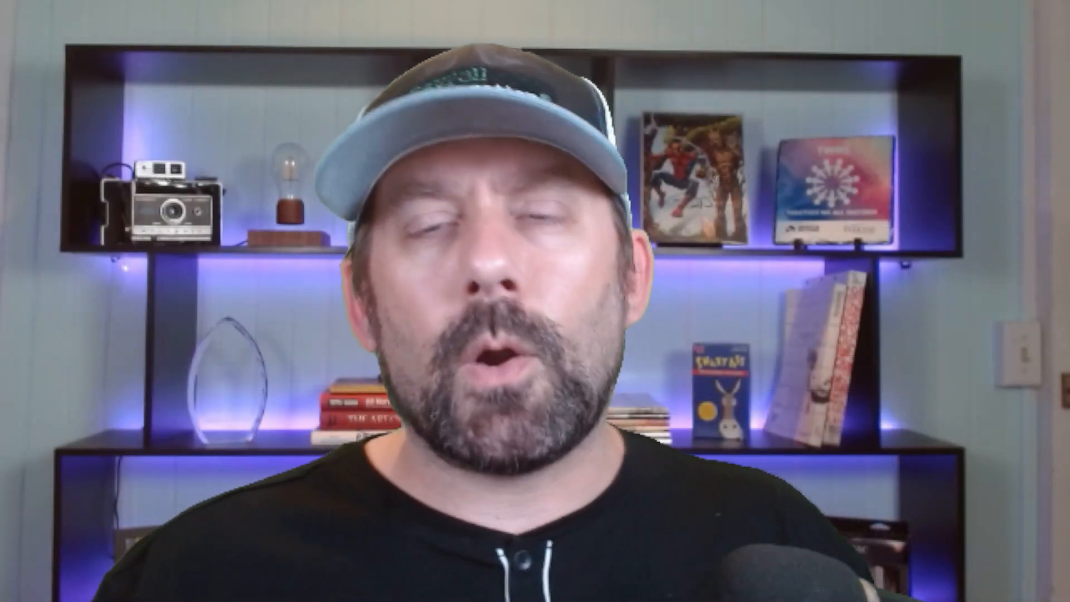